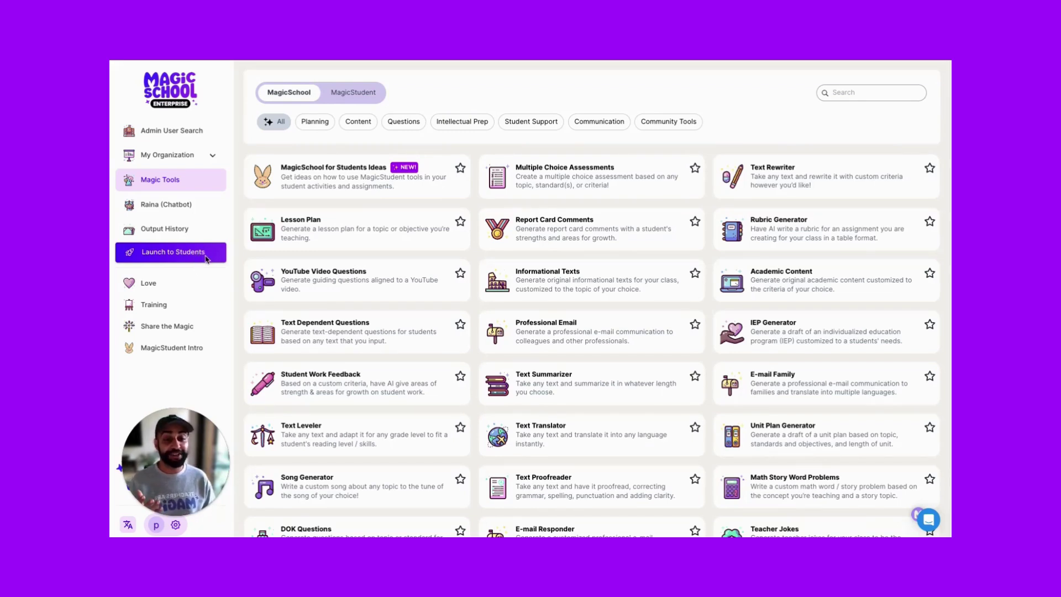
Create a new student room containing Raina for Students, Writing Feedback, Research Assistant and Chatbot Builder.
{"action": "left_click", "coordinate": [204, 258]}
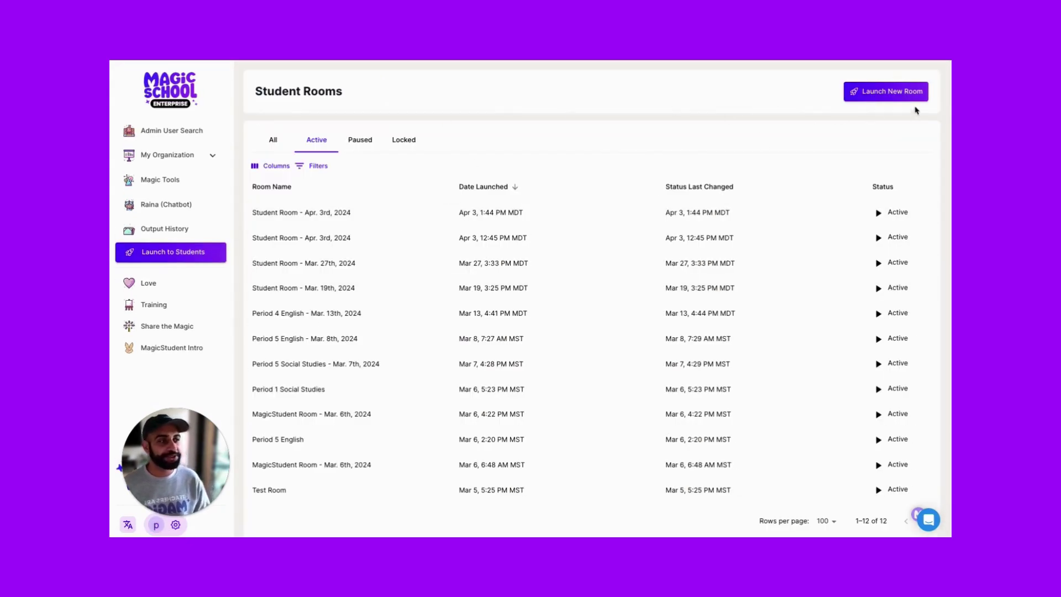
{"action": "left_click", "coordinate": [884, 100]}
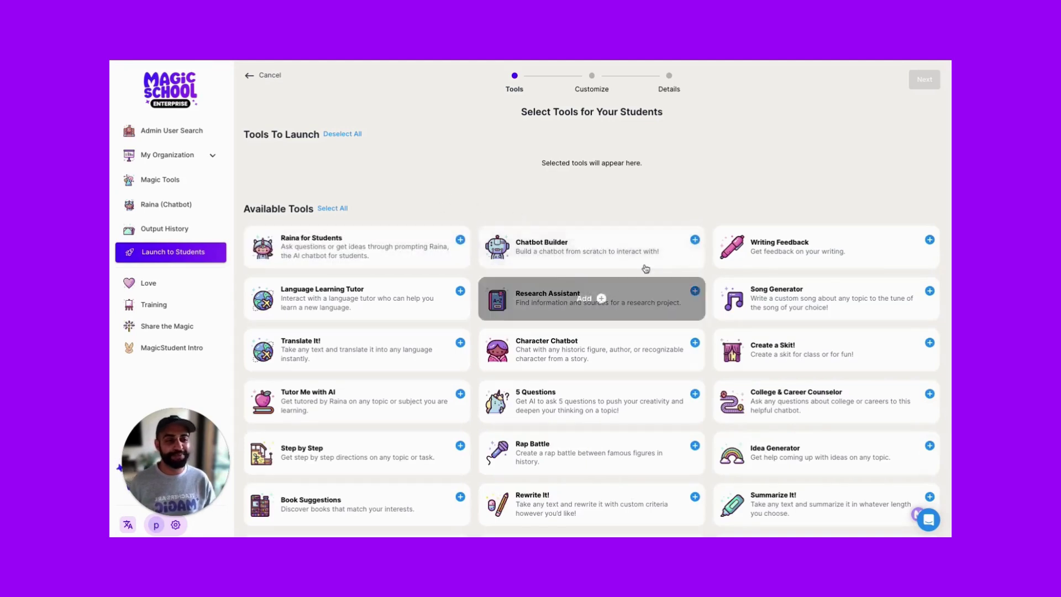
{"action": "left_click", "coordinate": [359, 245]}
{"action": "left_click", "coordinate": [610, 275]}
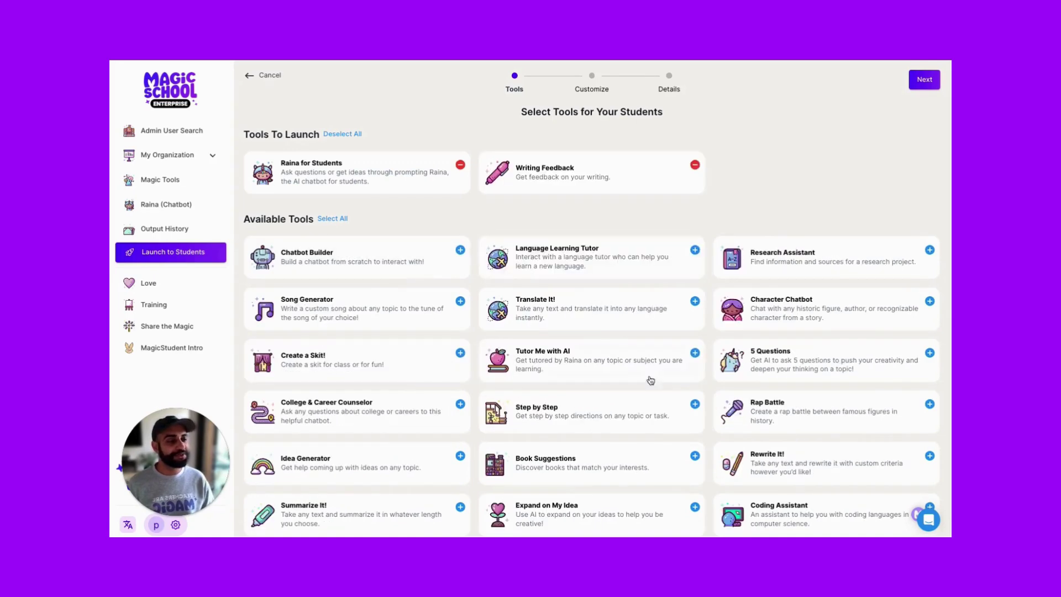
{"action": "left_click", "coordinate": [792, 279]}
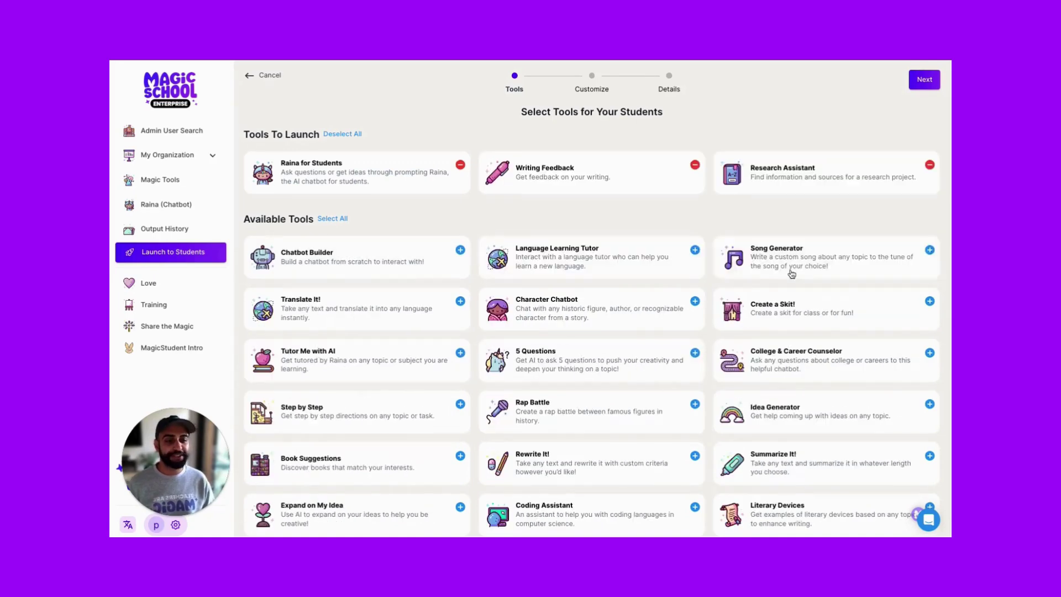
{"action": "left_click", "coordinate": [359, 267]}
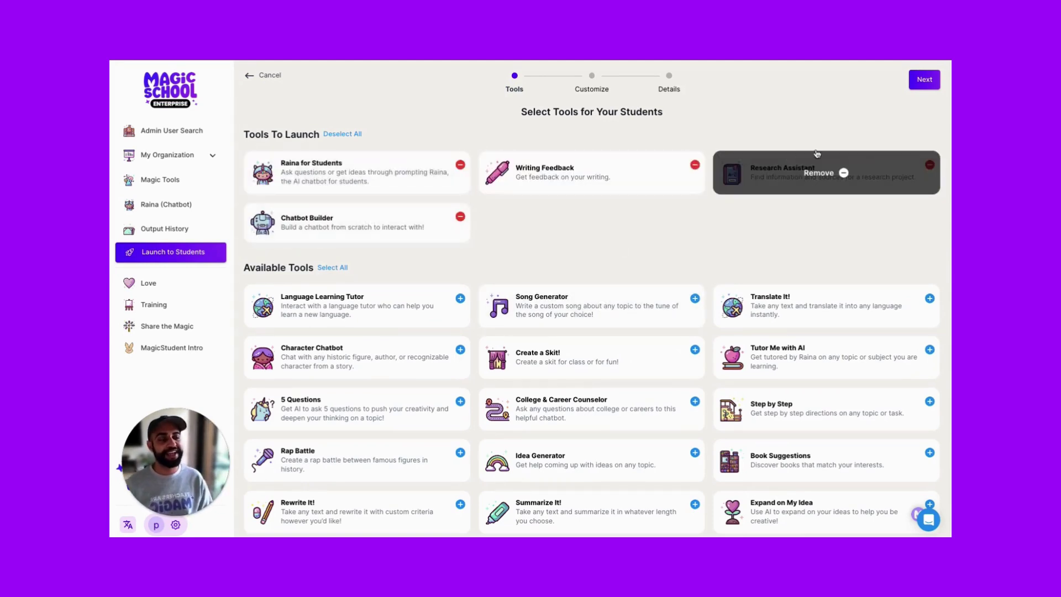
{"action": "left_click", "coordinate": [924, 80]}
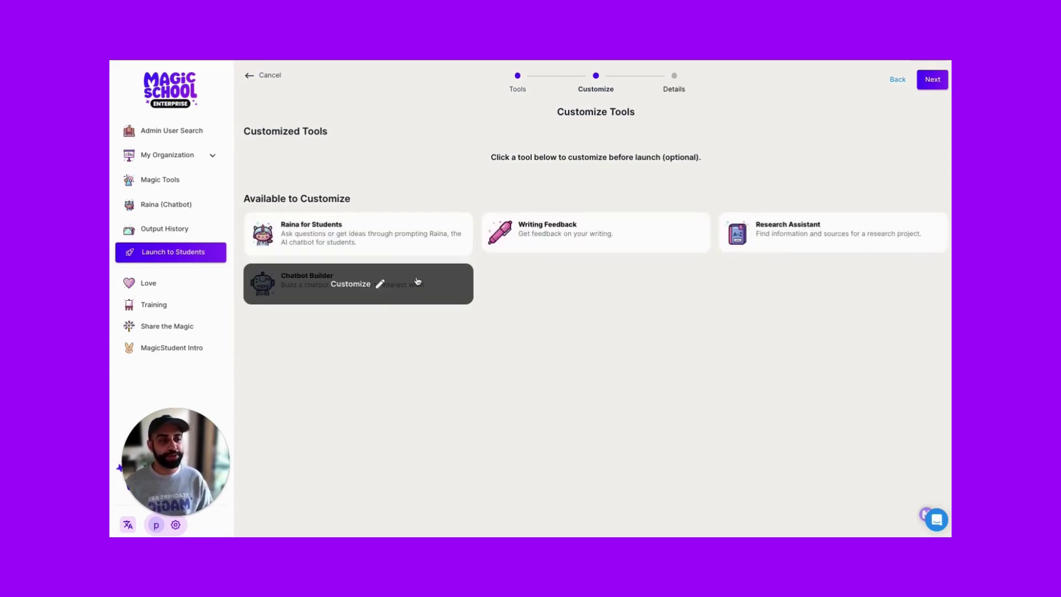
Preset Writing Feedback to 8th grade with the assignment 'Persuasive Essay', fixing the spelling.
{"action": "left_click", "coordinate": [553, 241]}
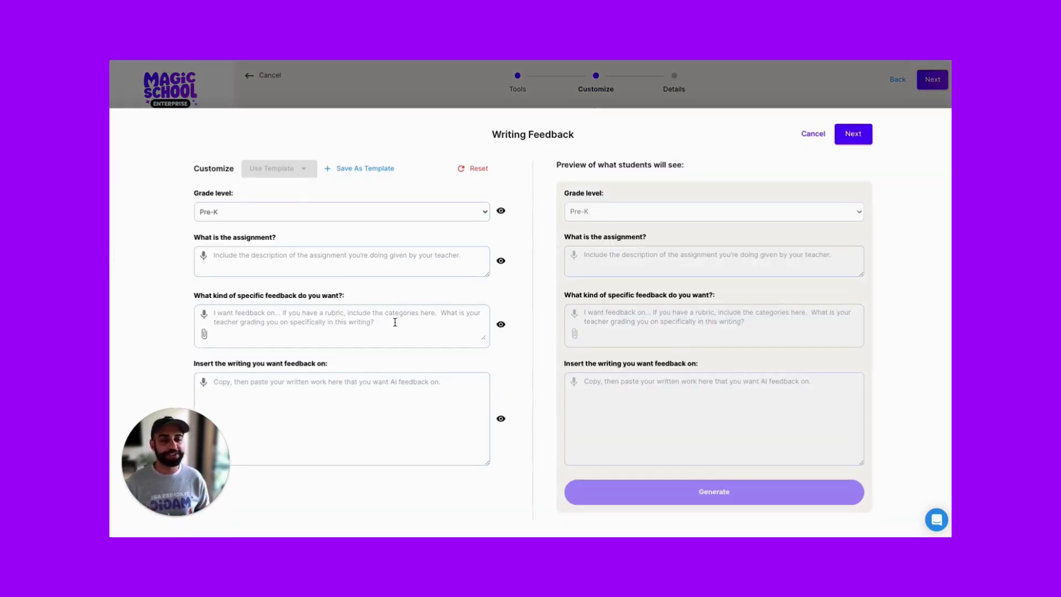
{"action": "left_click", "coordinate": [364, 217]}
{"action": "key", "text": "Escape"}
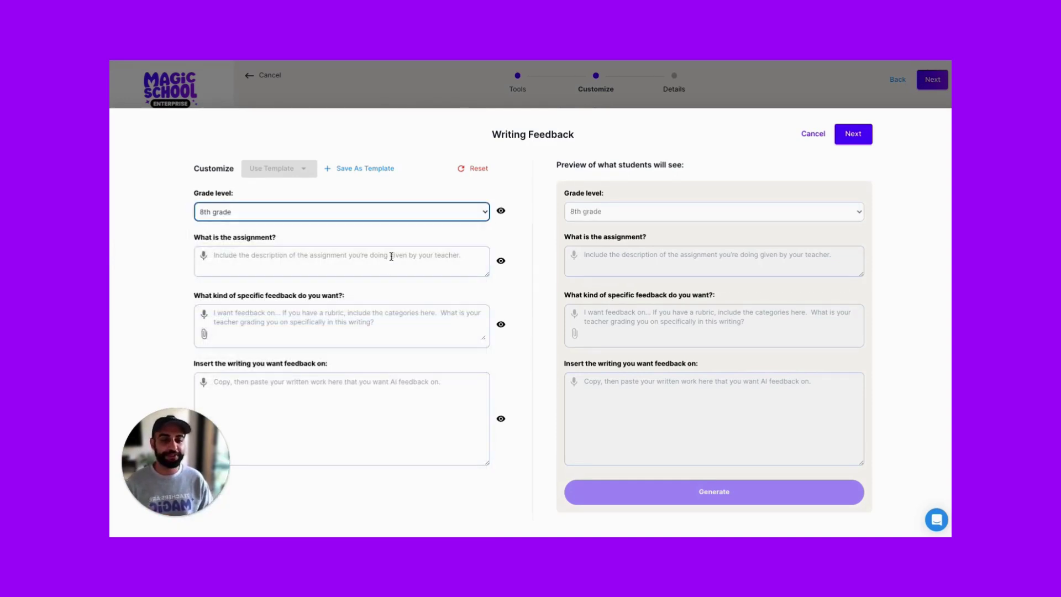
{"action": "left_click", "coordinate": [399, 262]}
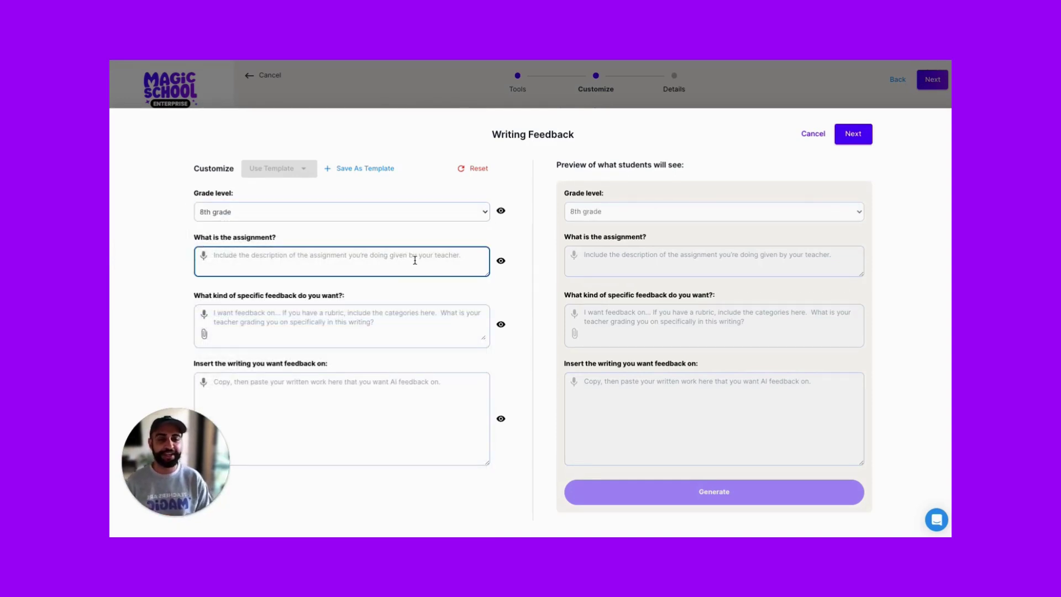
{"action": "type", "text": "Pursuasive Essay"}
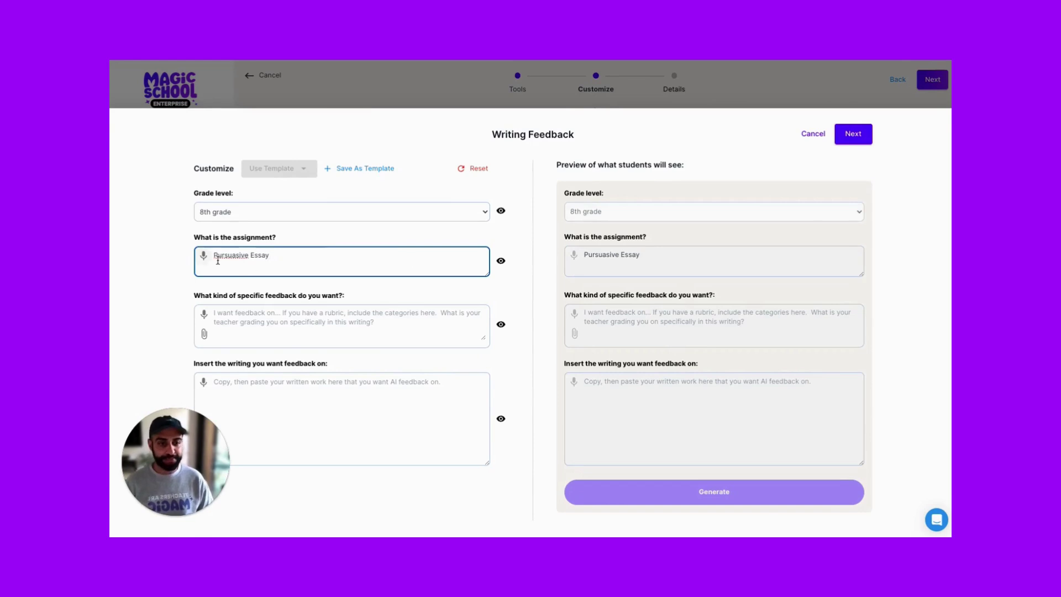
{"action": "right_click", "coordinate": [221, 256]}
{"action": "left_click", "coordinate": [241, 265]}
Choose the 9th Grade Persuasive Park Essay.pdf to upload into the feedback request field.
{"action": "left_click", "coordinate": [380, 308]}
{"action": "left_click", "coordinate": [204, 334]}
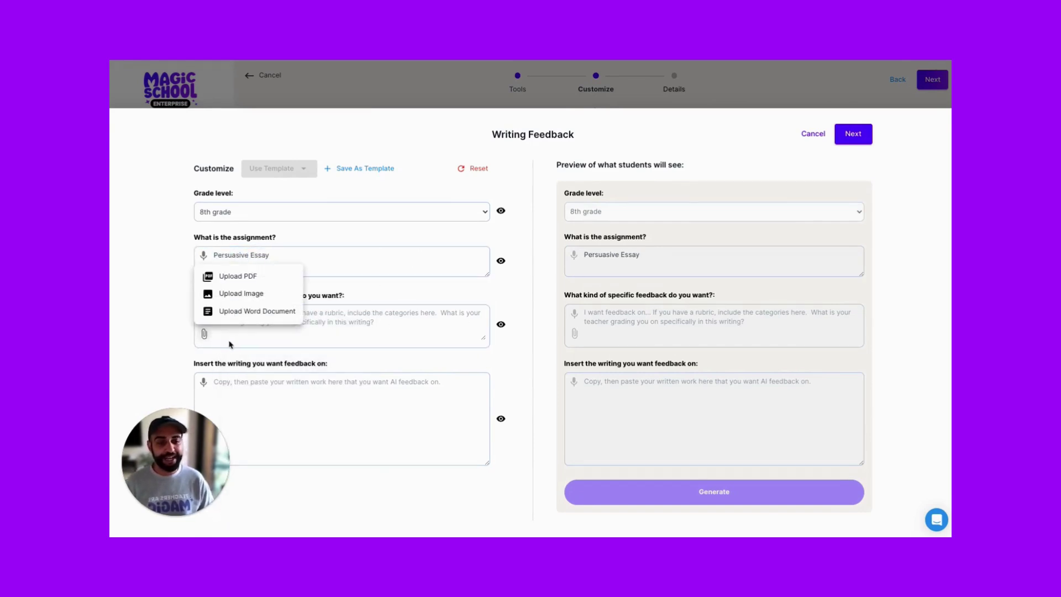
{"action": "left_click", "coordinate": [246, 278]}
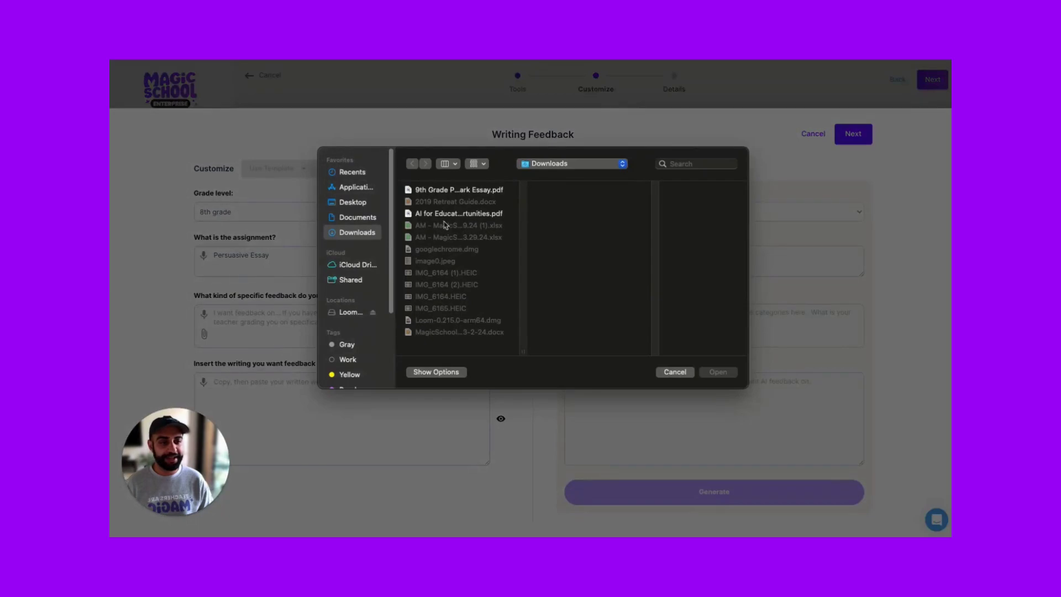
{"action": "left_click", "coordinate": [463, 194]}
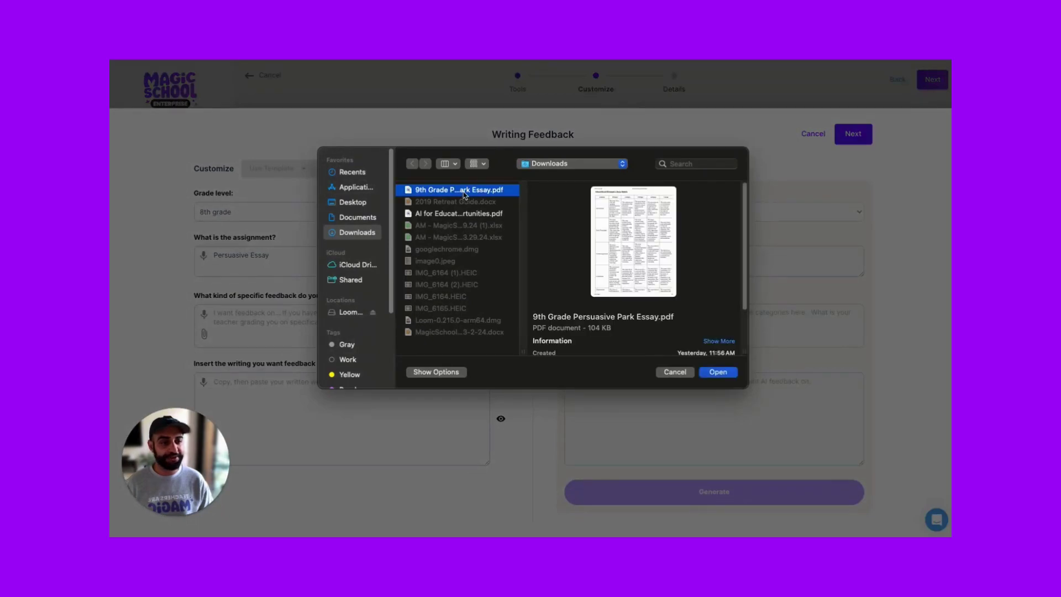
Attach the essay PDF and hide the grade level from students.
{"action": "left_click", "coordinate": [730, 372]}
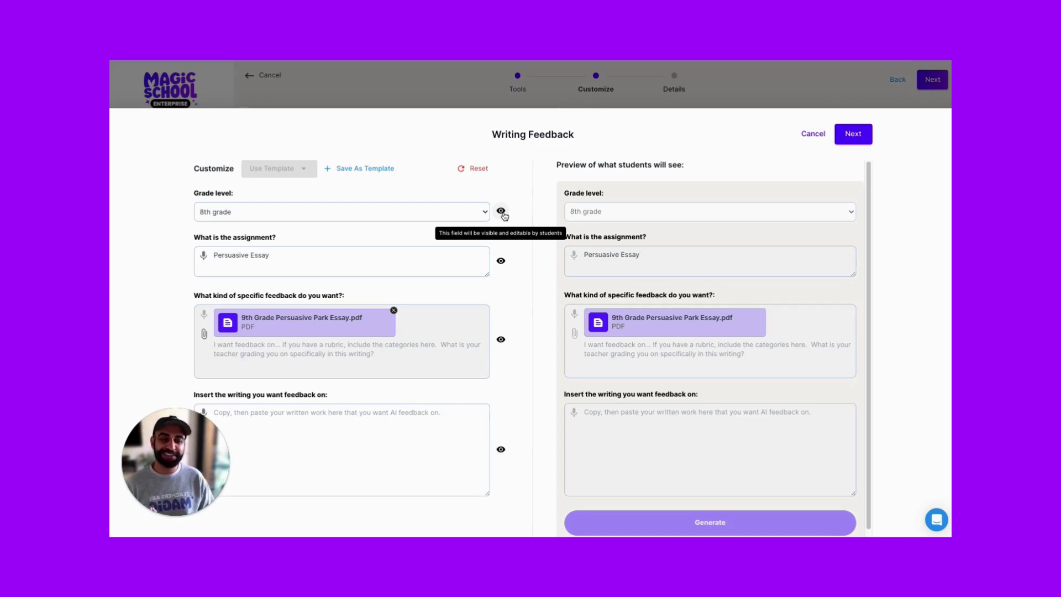
{"action": "left_click", "coordinate": [501, 211]}
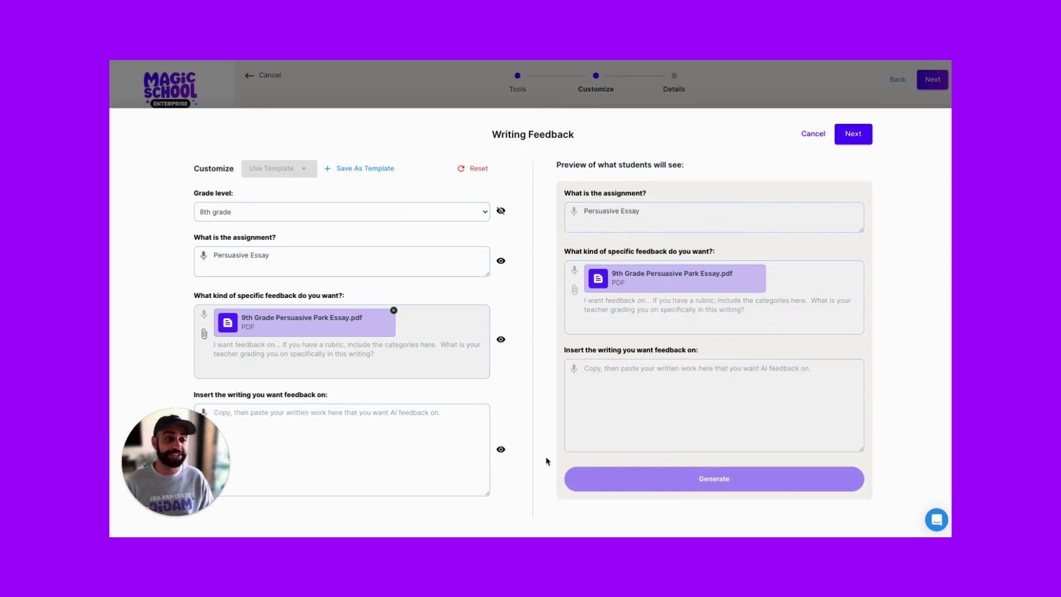
{"action": "left_click", "coordinate": [500, 212]}
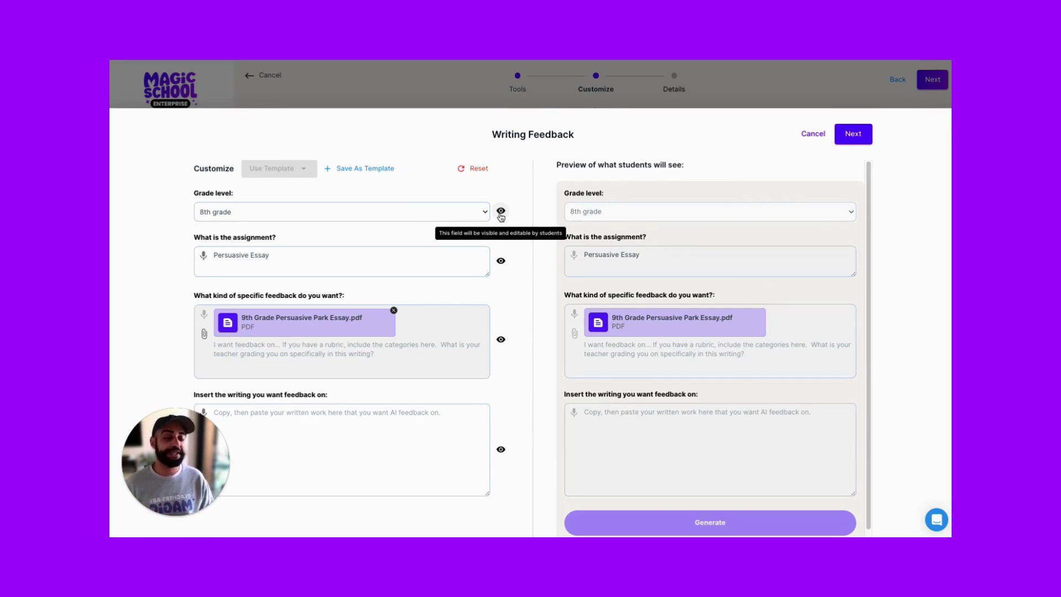
{"action": "left_click", "coordinate": [500, 212]}
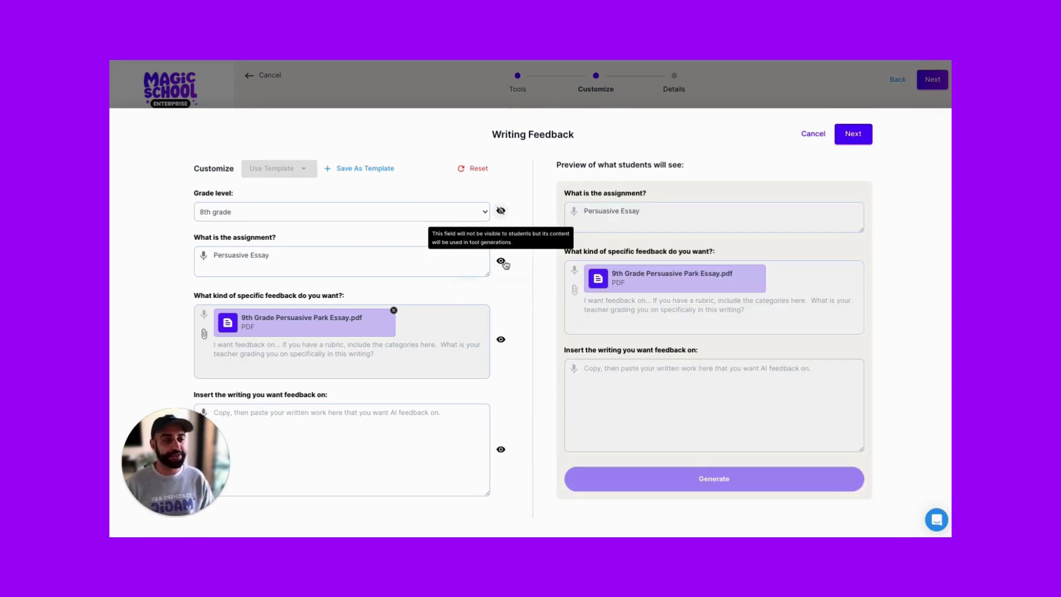
Hide the assignment and feedback request fields too, then go to the test page.
{"action": "left_click", "coordinate": [501, 267]}
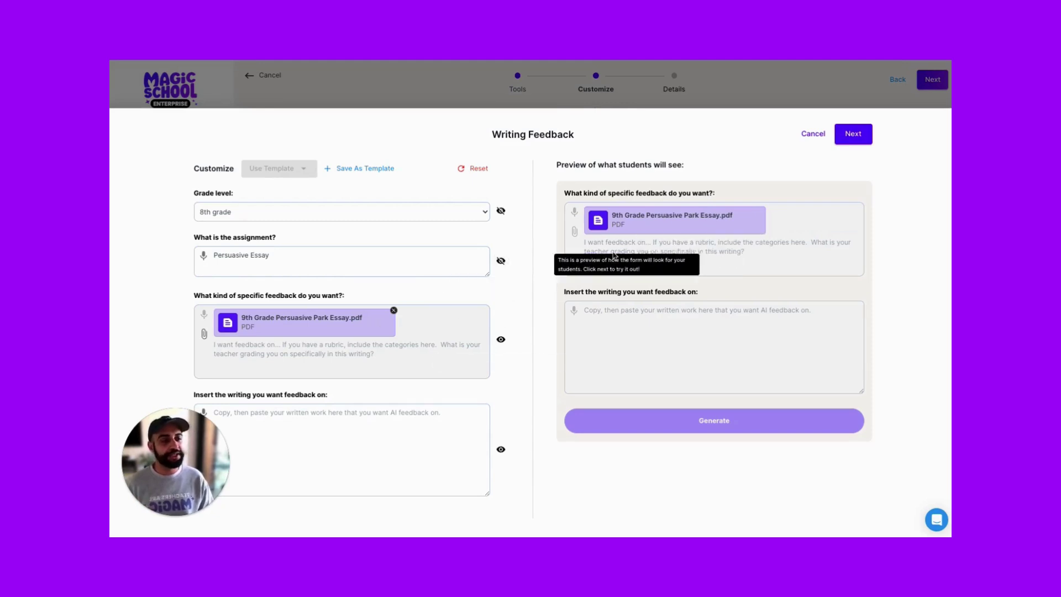
{"action": "left_click", "coordinate": [501, 341]}
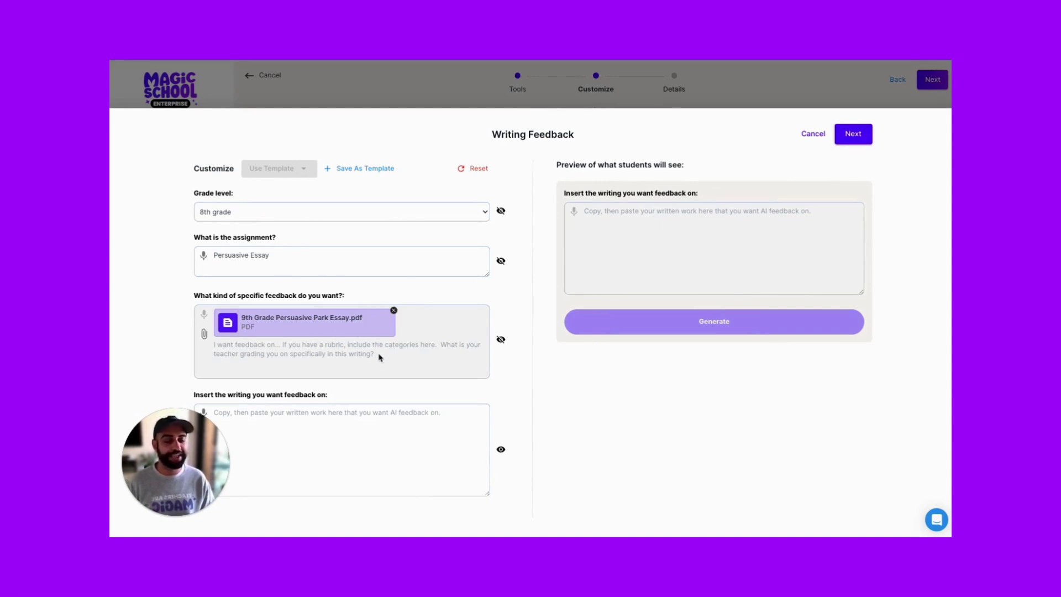
{"action": "left_click", "coordinate": [863, 136]}
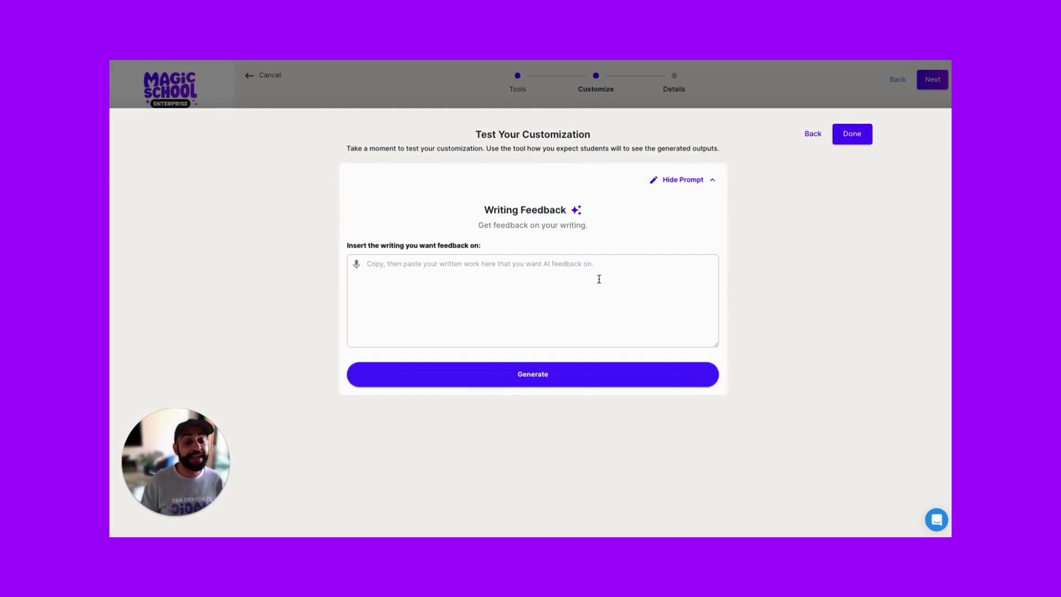
Check the Writing Feedback test preview, then save the customization with Done.
{"action": "left_click", "coordinate": [539, 282]}
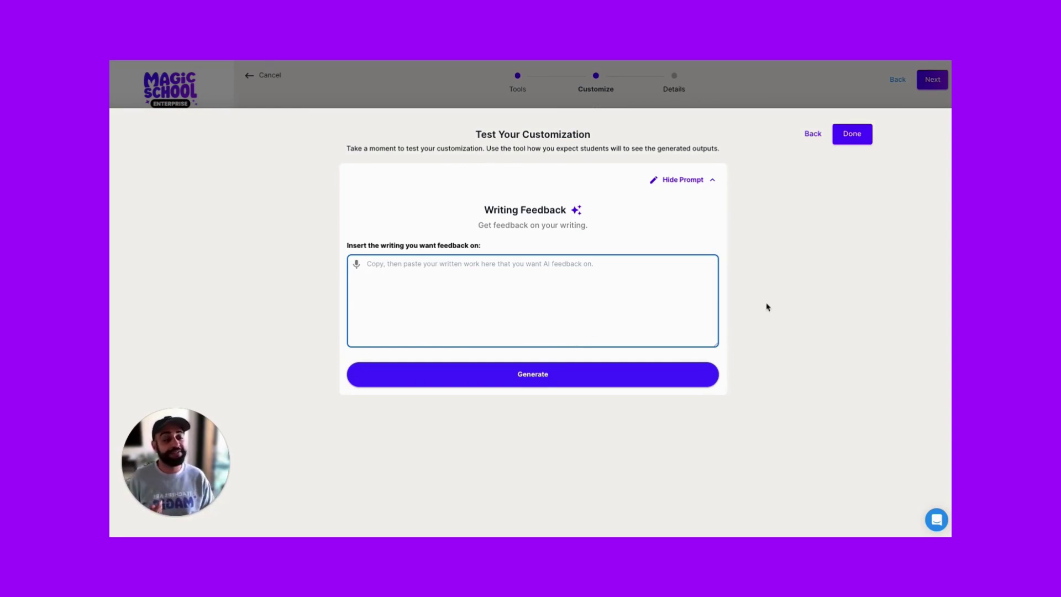
{"action": "left_click", "coordinate": [813, 135]}
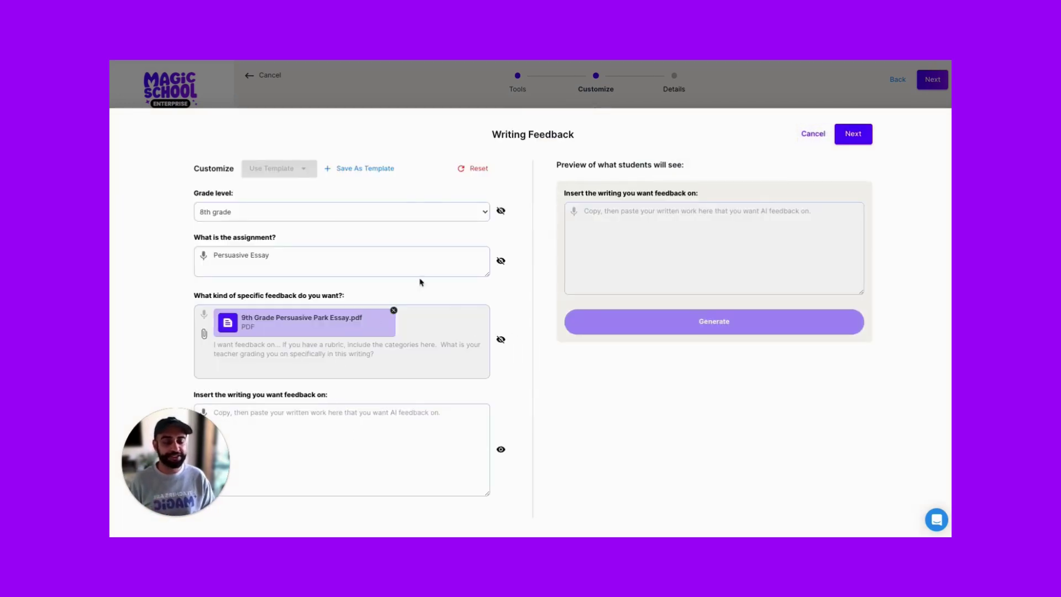
{"action": "left_click", "coordinate": [851, 139]}
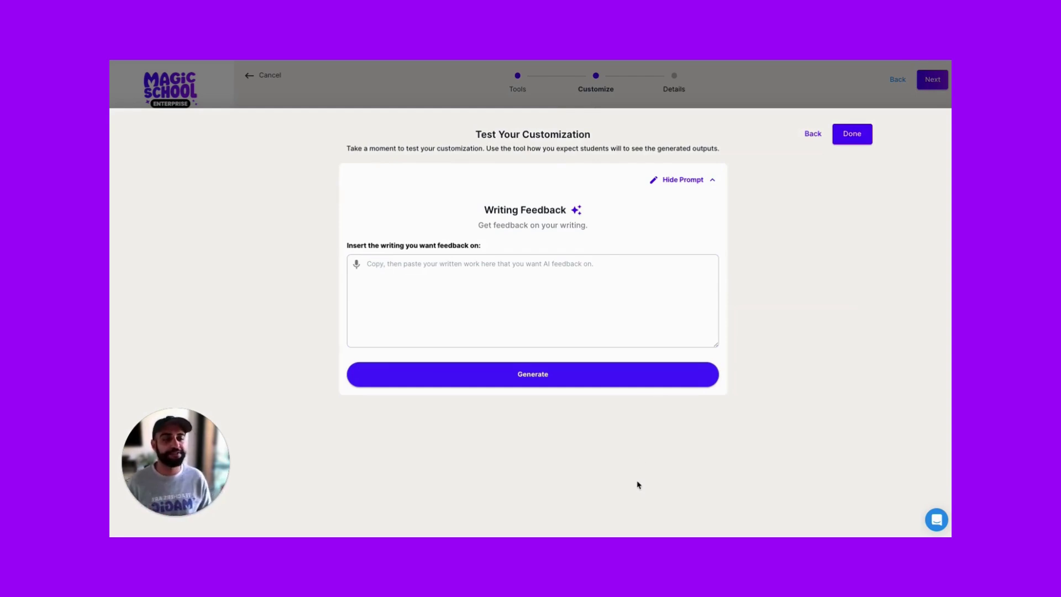
{"action": "left_click", "coordinate": [851, 145]}
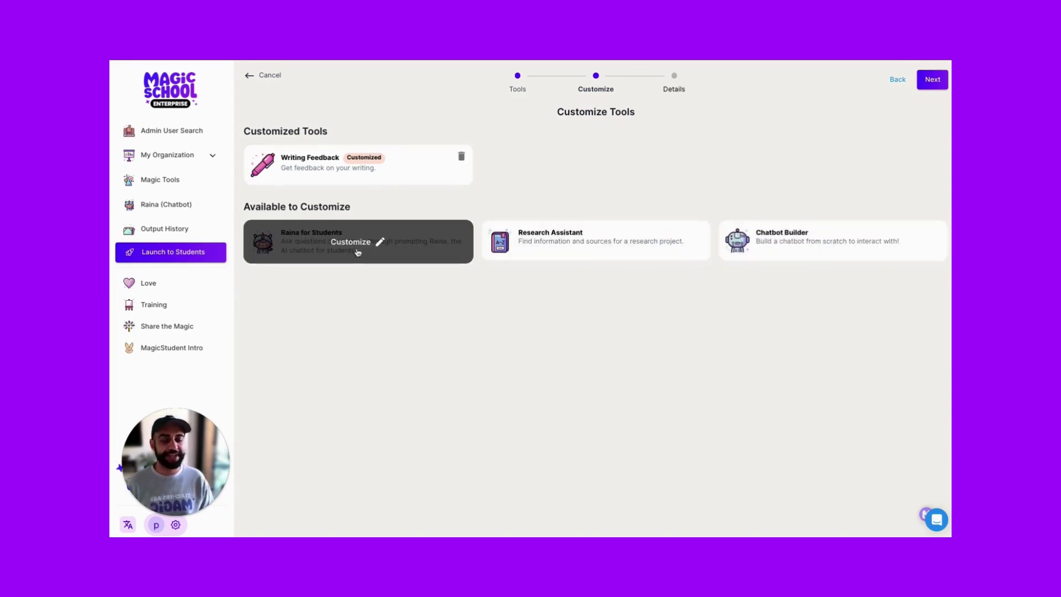
Set Raina for Students to 9th grade, hide that field from students, and save it.
{"action": "left_click", "coordinate": [373, 247]}
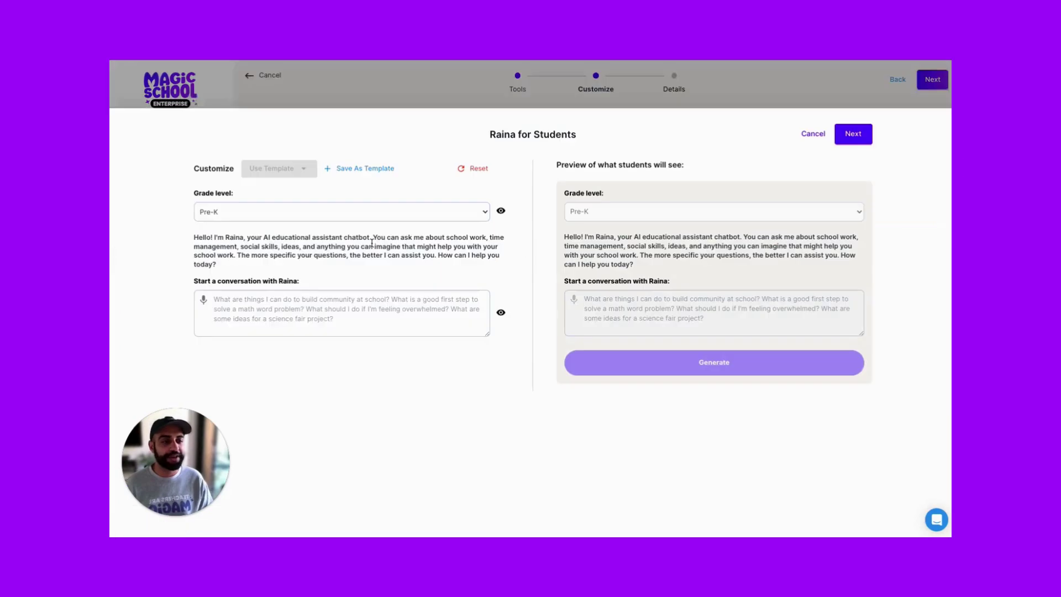
{"action": "left_click", "coordinate": [454, 213]}
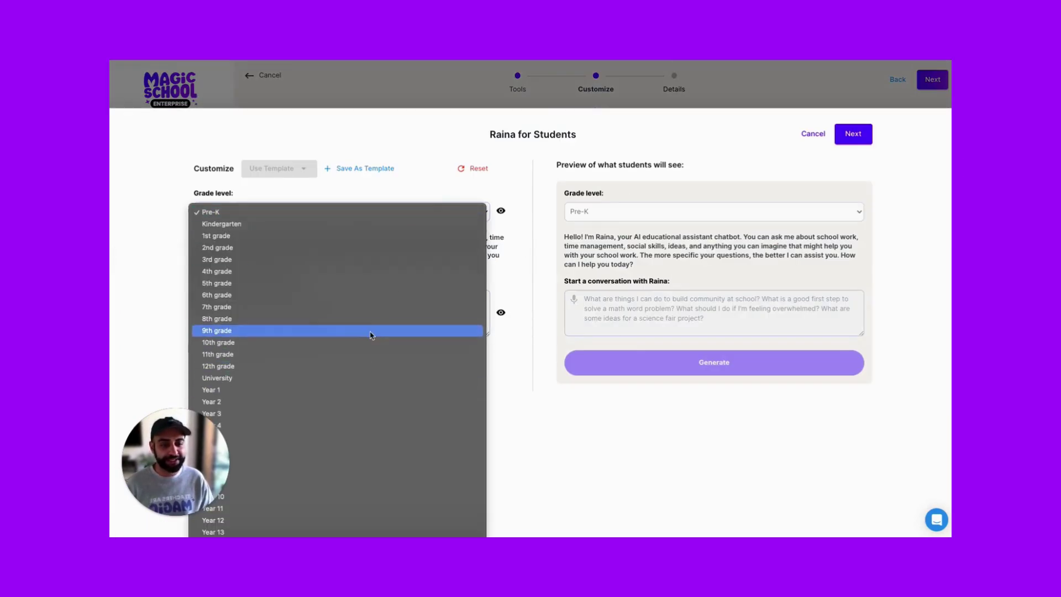
{"action": "left_click", "coordinate": [372, 331]}
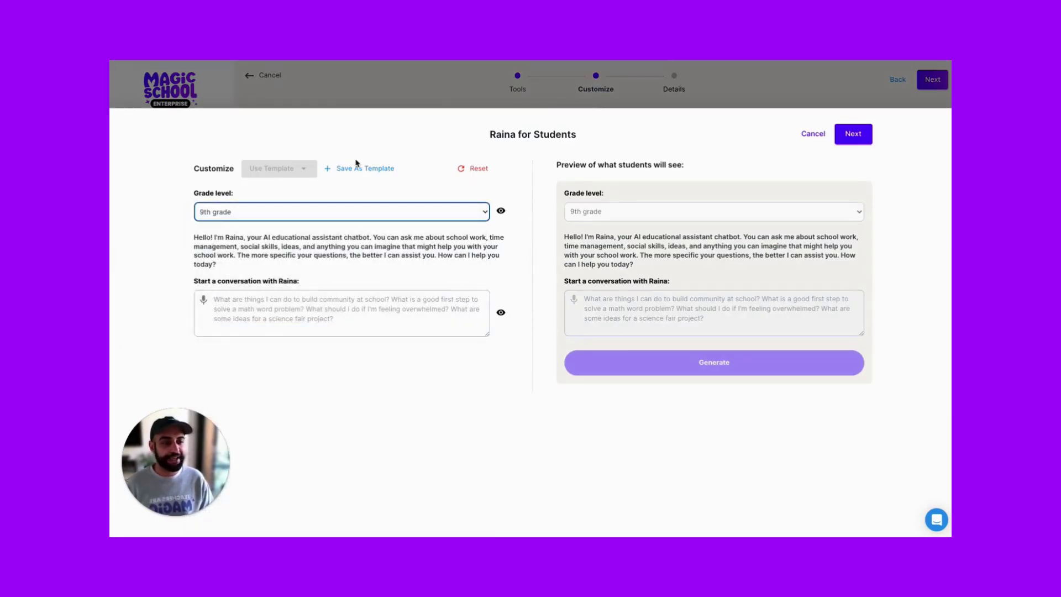
{"action": "left_click", "coordinate": [501, 211]}
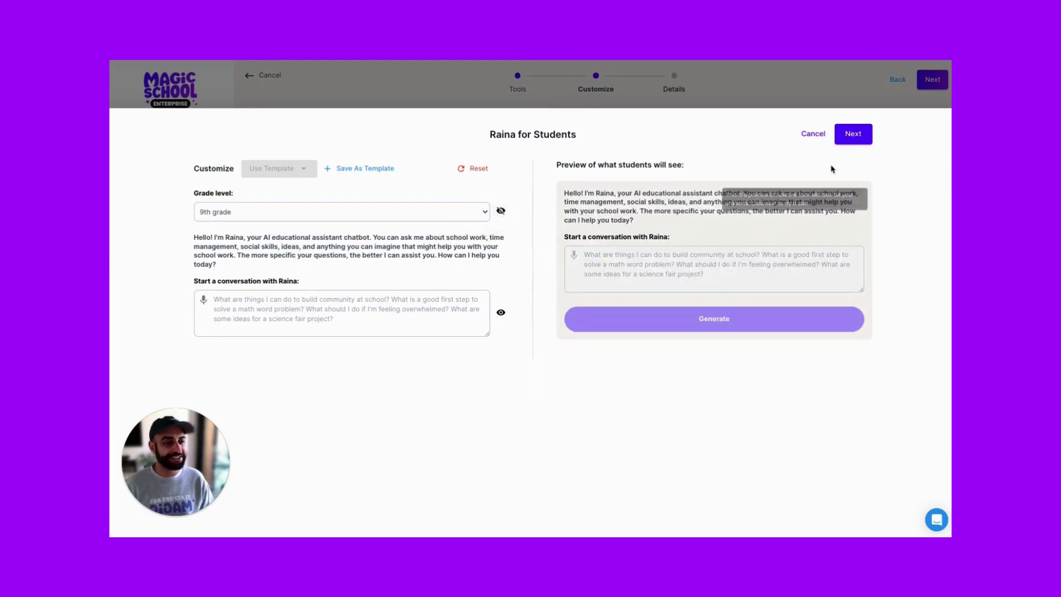
{"action": "left_click", "coordinate": [854, 138]}
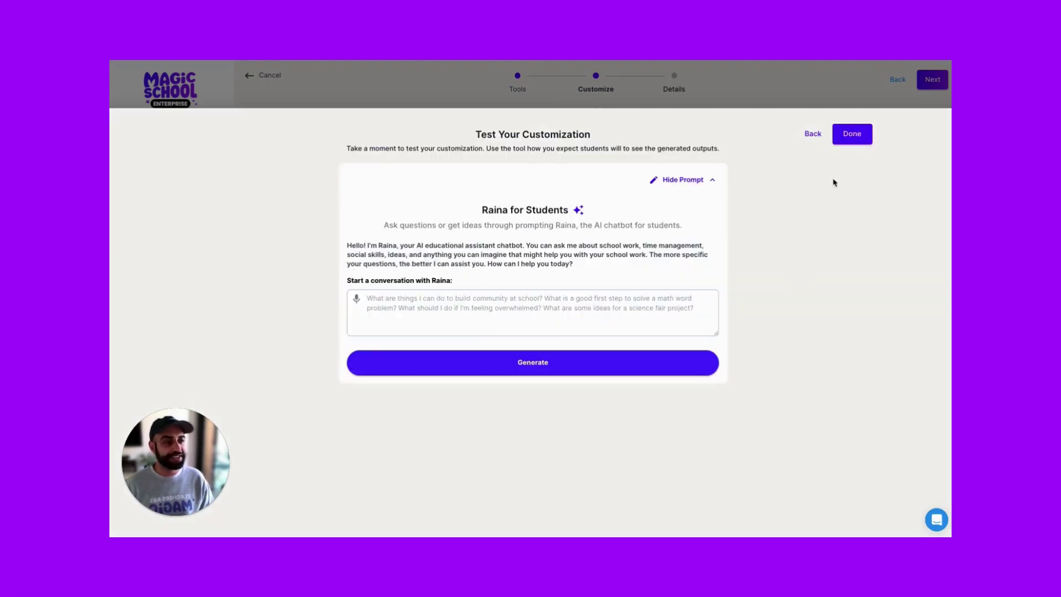
{"action": "left_click", "coordinate": [845, 138]}
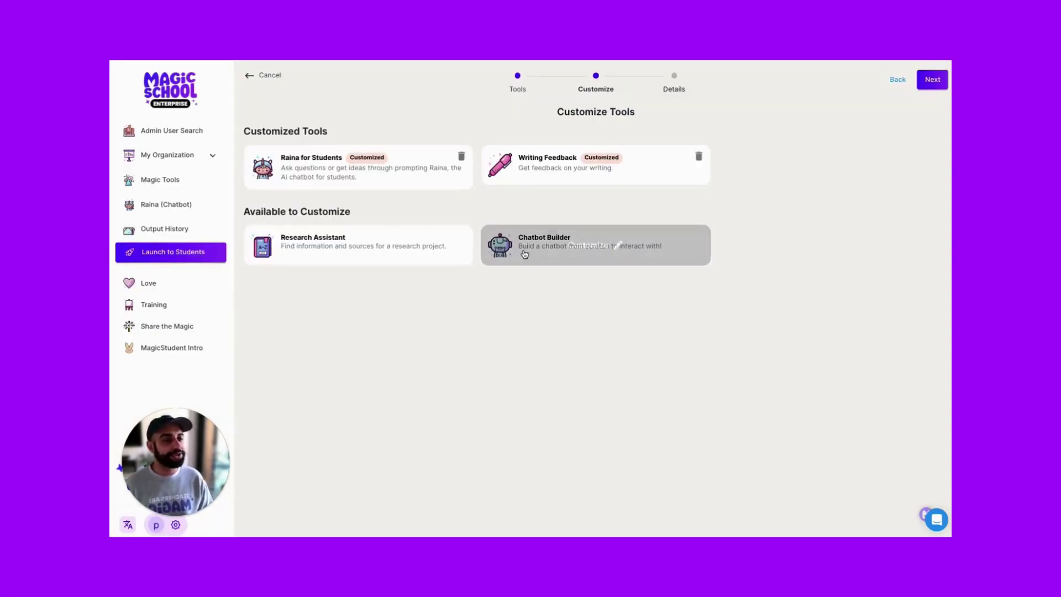
Launch the room as Student Room - Apr. 3rd, 2024 and copy its join URL.
{"action": "left_click", "coordinate": [934, 83]}
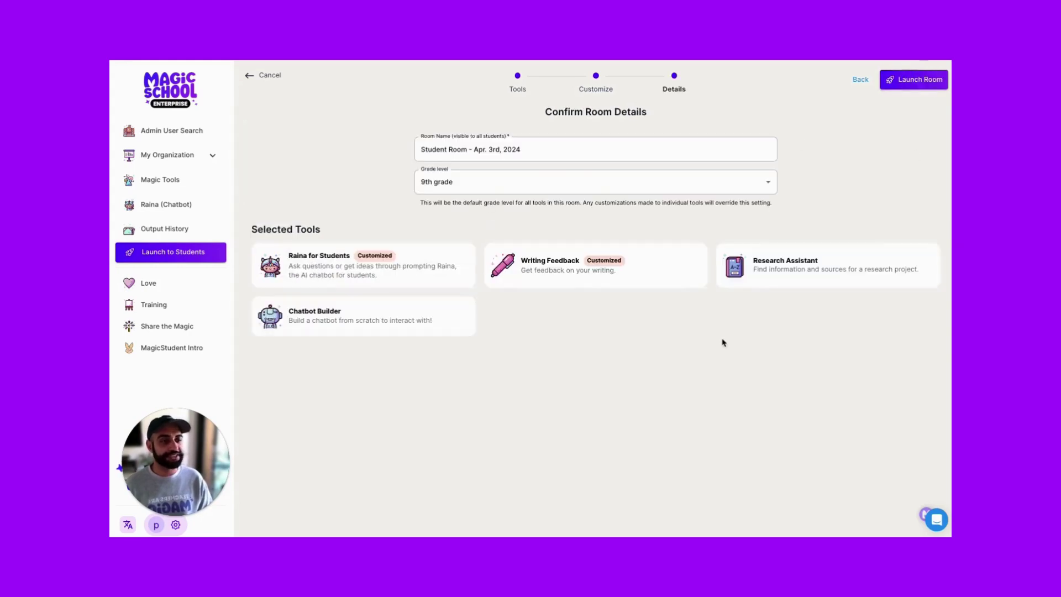
{"action": "left_click", "coordinate": [905, 82]}
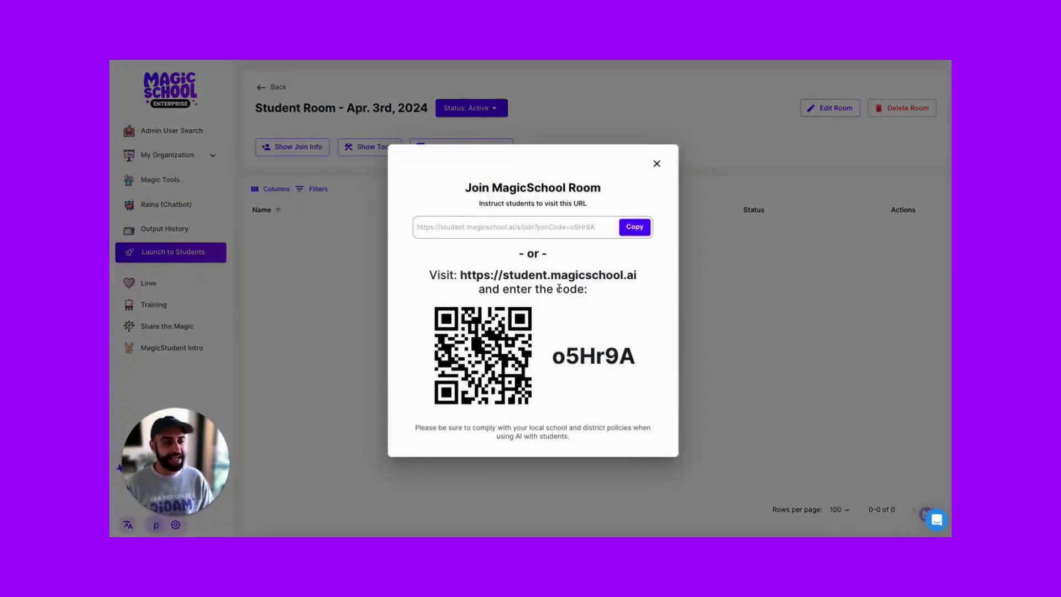
{"action": "left_click", "coordinate": [645, 227]}
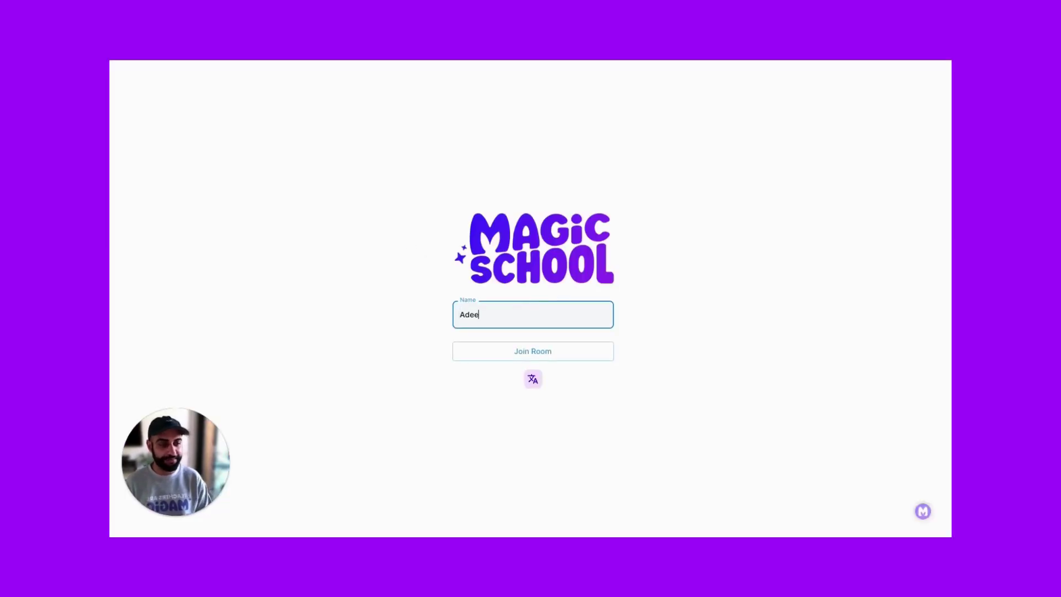
Join the room as a student, accept the responsible AI notice, and try Writing Feedback.
{"action": "left_click", "coordinate": [564, 348]}
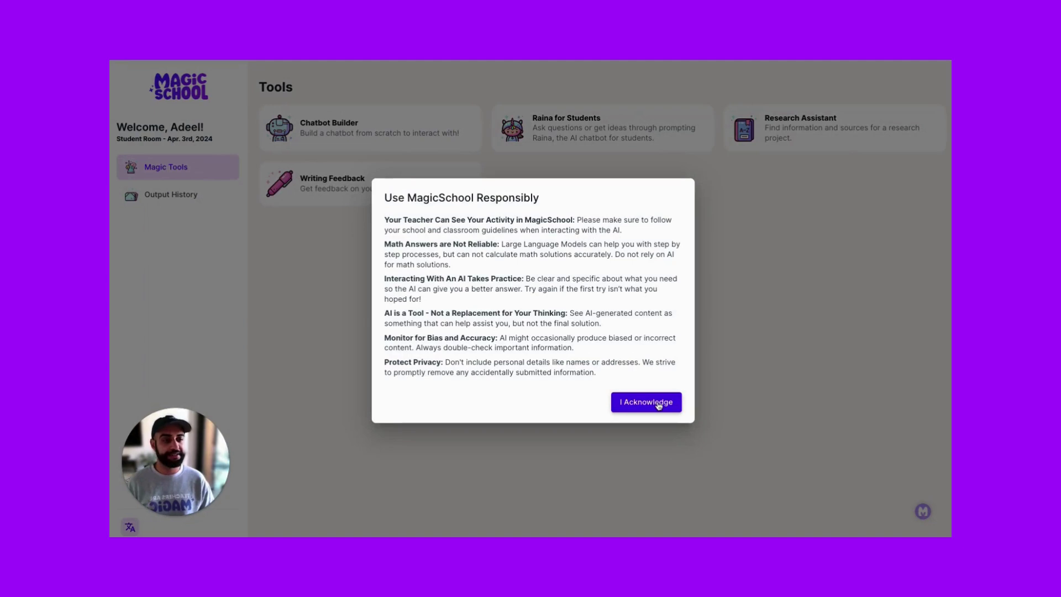
{"action": "left_click", "coordinate": [659, 406]}
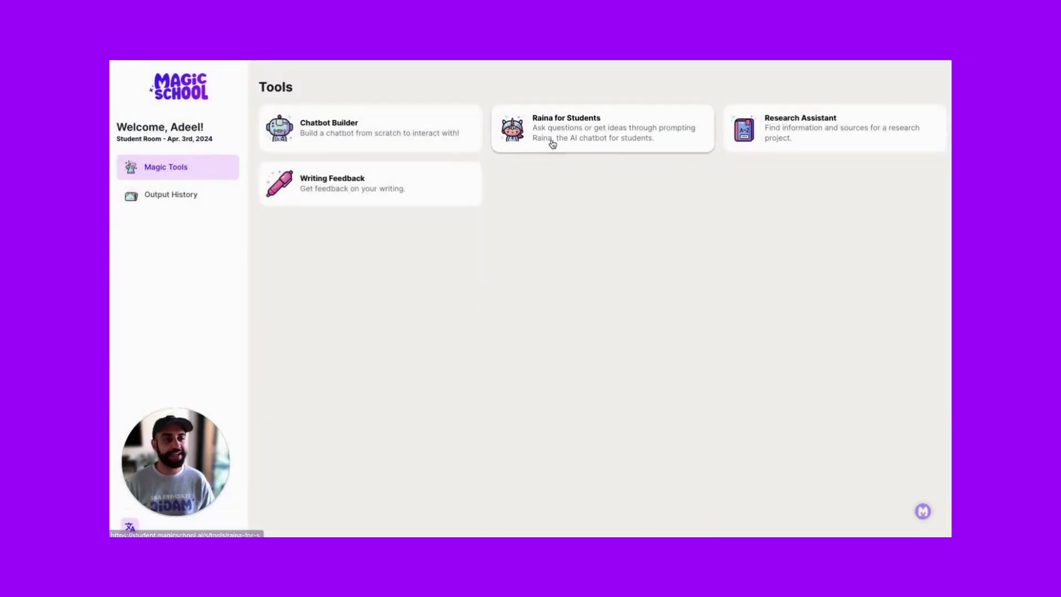
{"action": "left_click", "coordinate": [416, 186]}
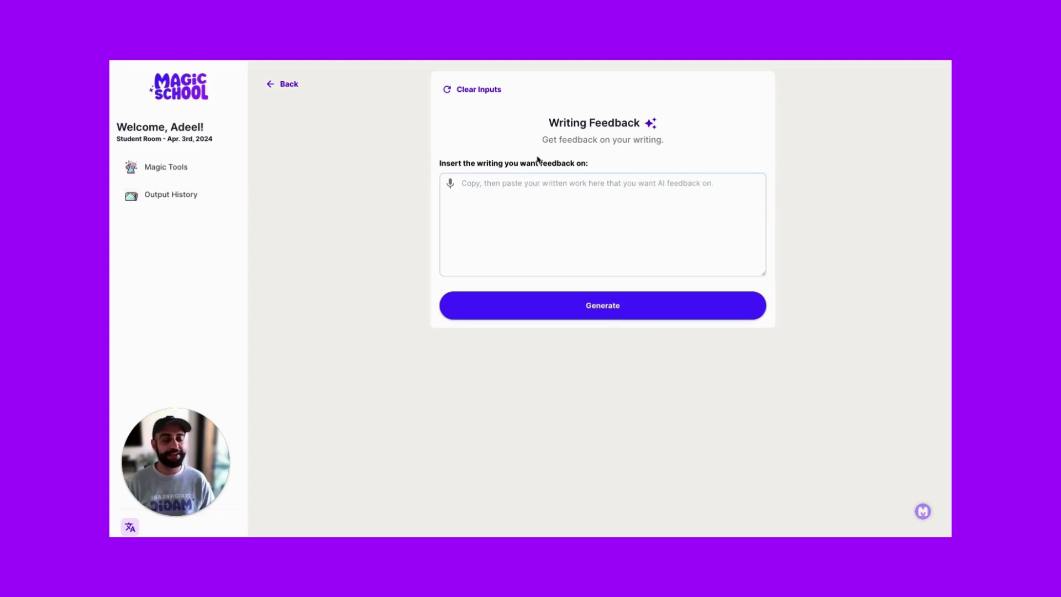
{"action": "left_click", "coordinate": [555, 243]}
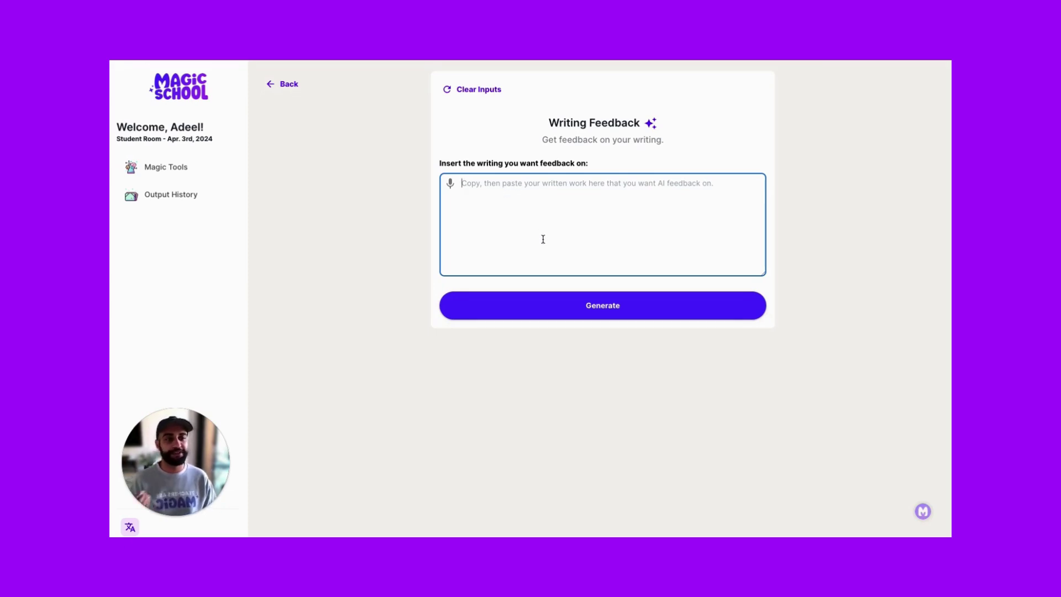
Open Raina for Students, then return to the student tools list.
{"action": "left_click", "coordinate": [288, 86]}
{"action": "left_click", "coordinate": [541, 124]}
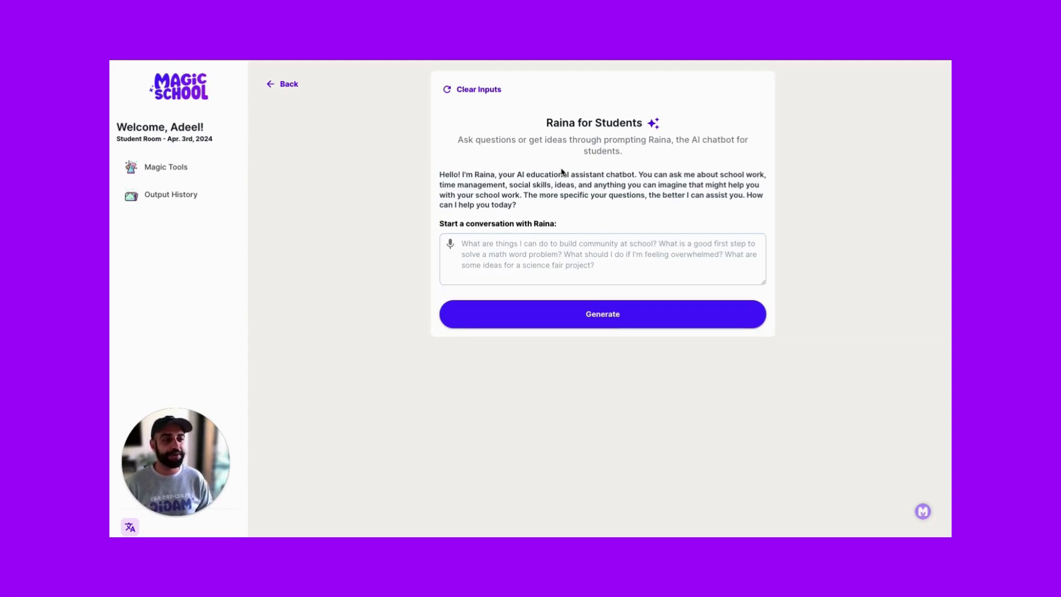
{"action": "left_click", "coordinate": [290, 87]}
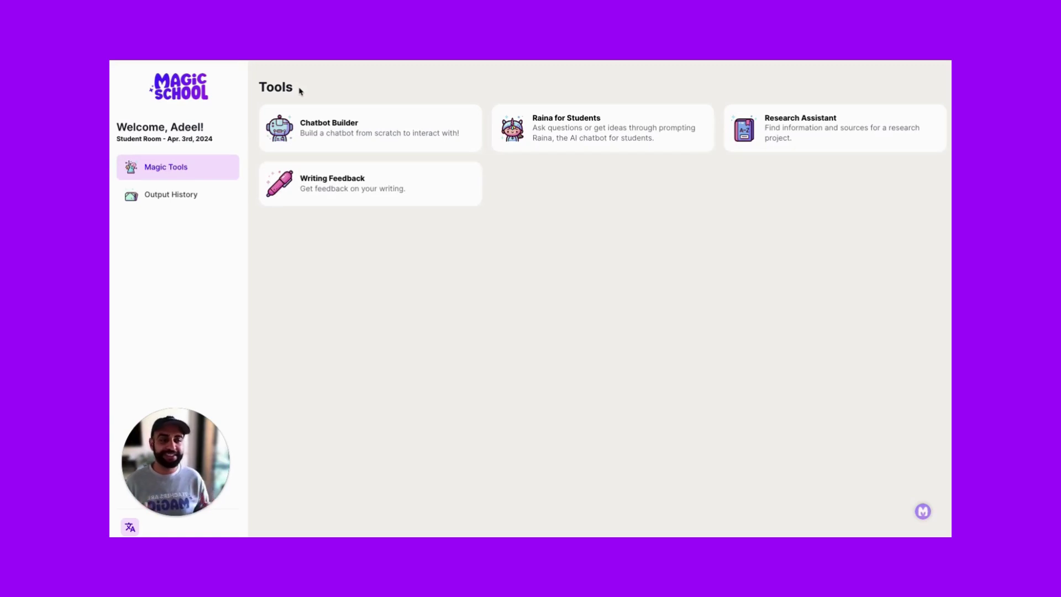